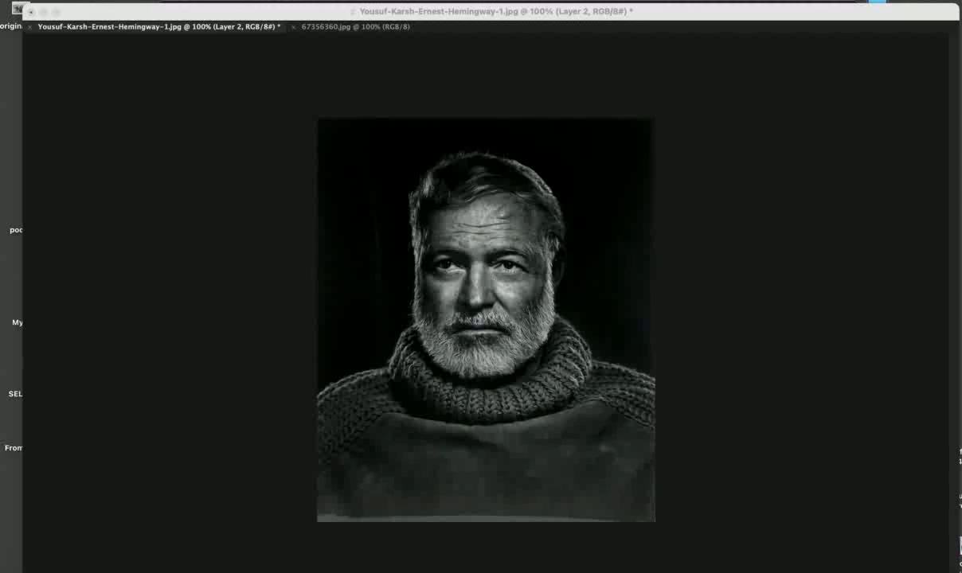
- Show the hidden panels, place the Layers panel beside the portrait, and confirm its largest thumbnail size with Layer Bounds contents
{"action": "key", "text": "Tab"}
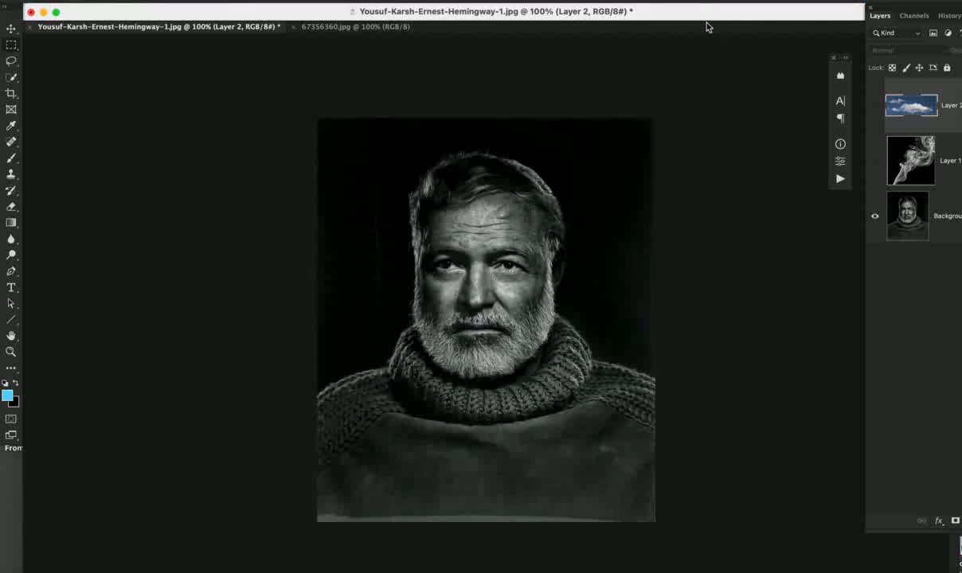
{"action": "left_click_drag", "start_coordinate": [903, 8], "coordinate": [784, 39]}
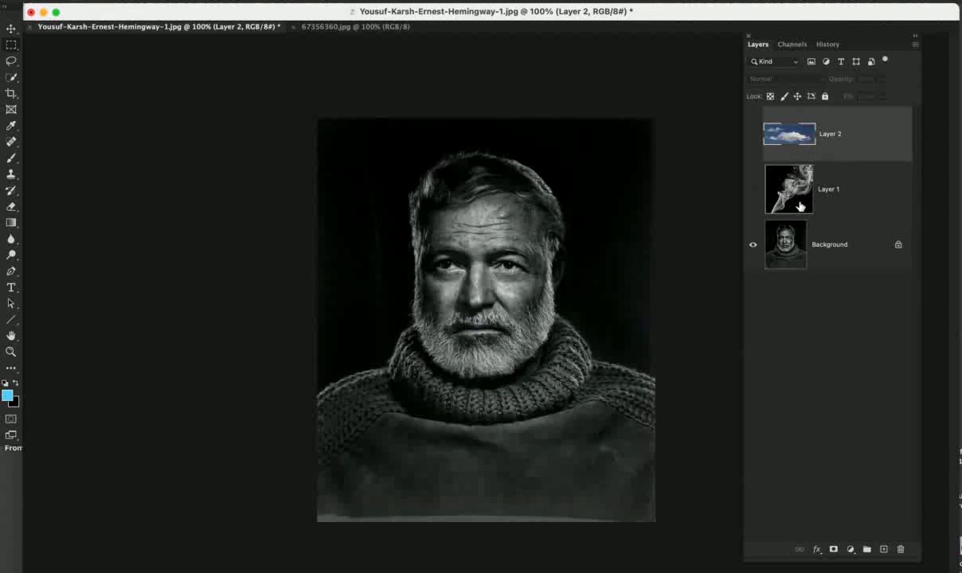
{"action": "left_click", "coordinate": [916, 44]}
{"action": "left_click", "coordinate": [917, 46]}
{"action": "left_click", "coordinate": [917, 44]}
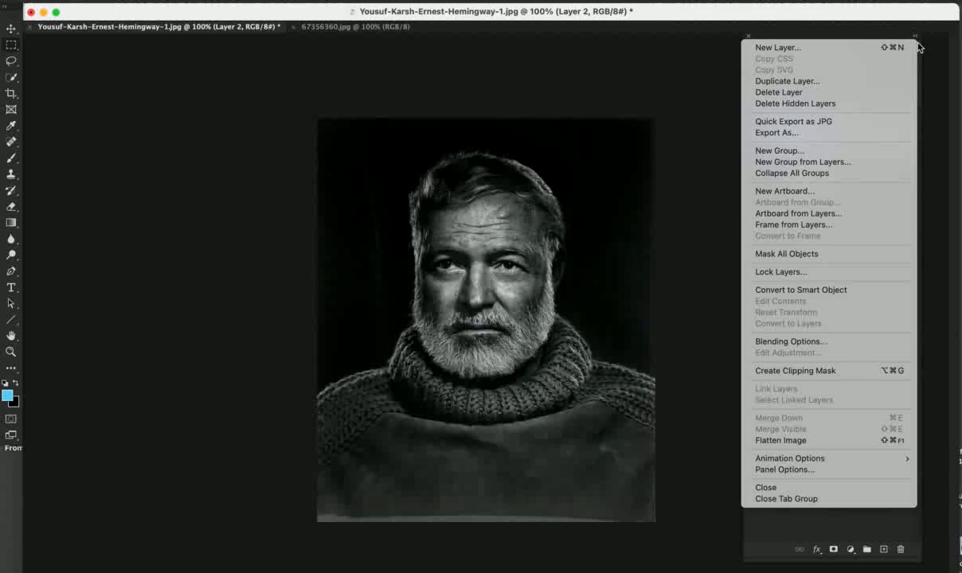
{"action": "left_click", "coordinate": [784, 470]}
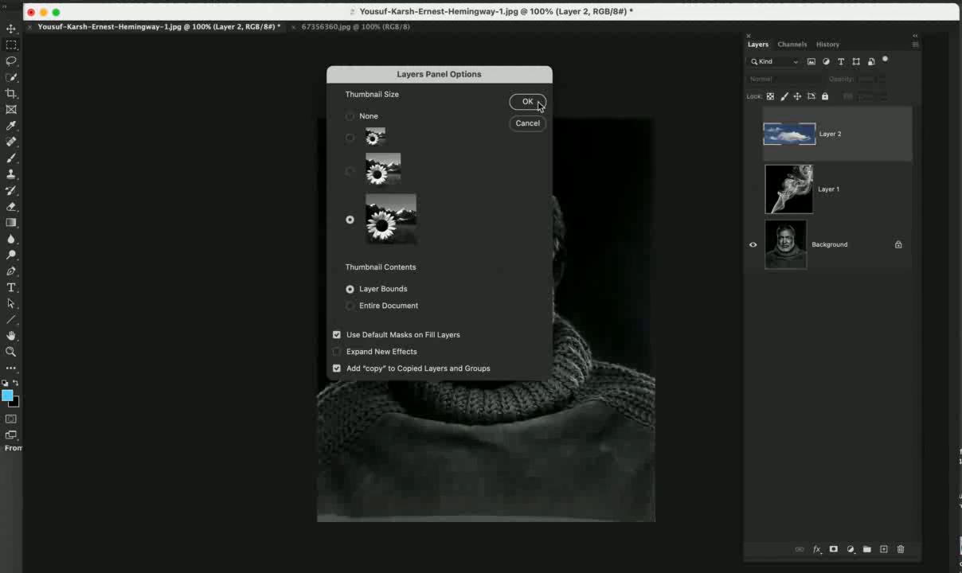
{"action": "left_click", "coordinate": [515, 101]}
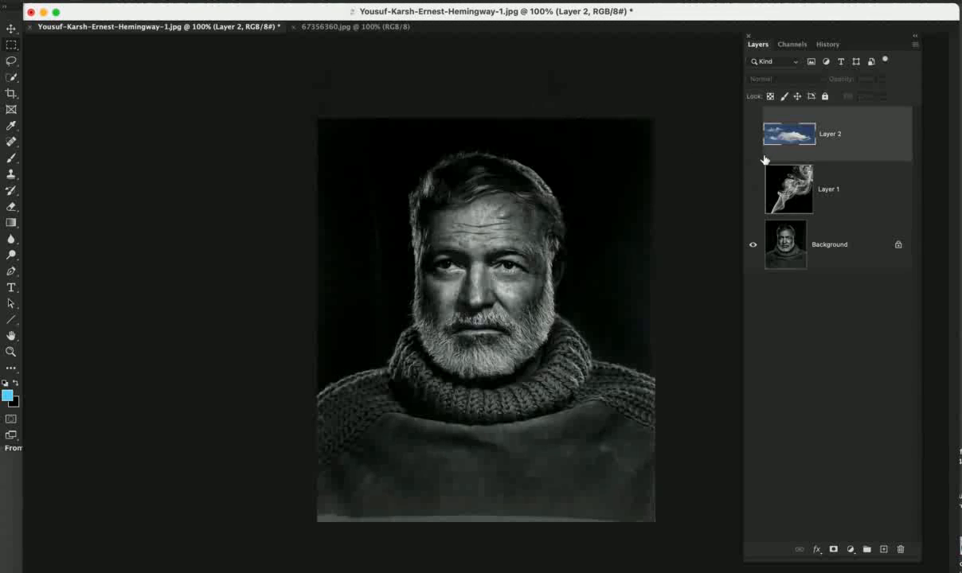
- Make the smoke layer (Layer 1) visible over the portrait and set its blend mode to Lighten
{"action": "left_click", "coordinate": [780, 191]}
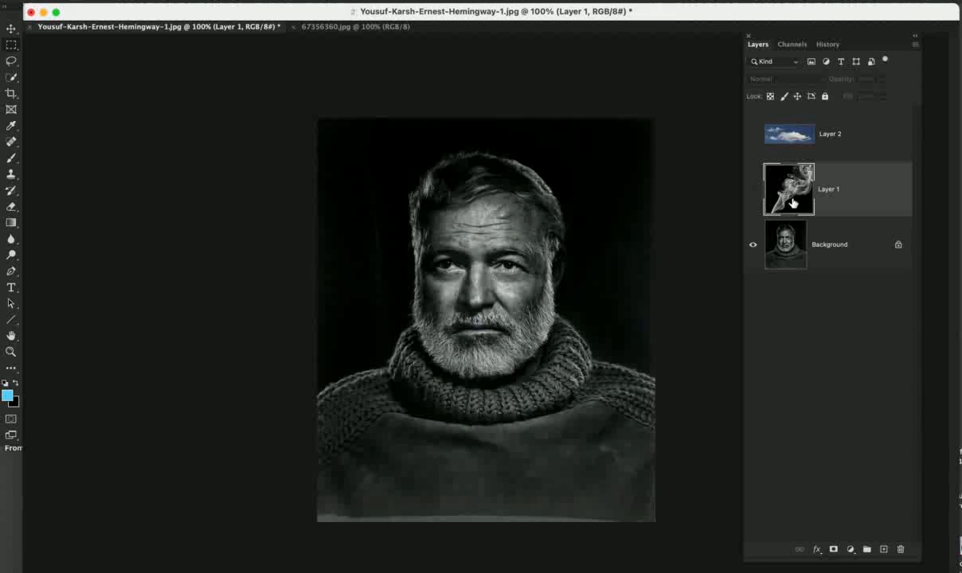
{"action": "left_click", "coordinate": [754, 189]}
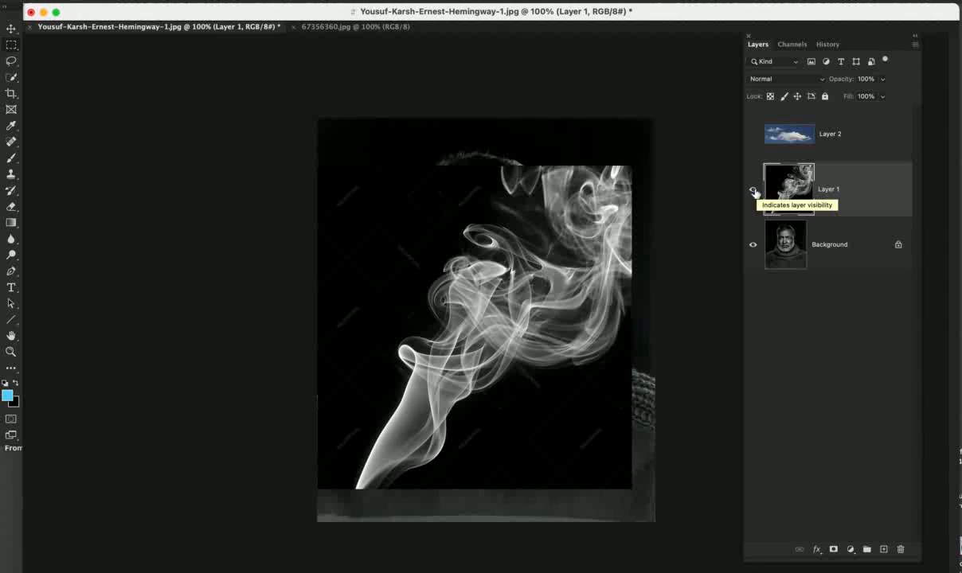
{"action": "left_click", "coordinate": [754, 190]}
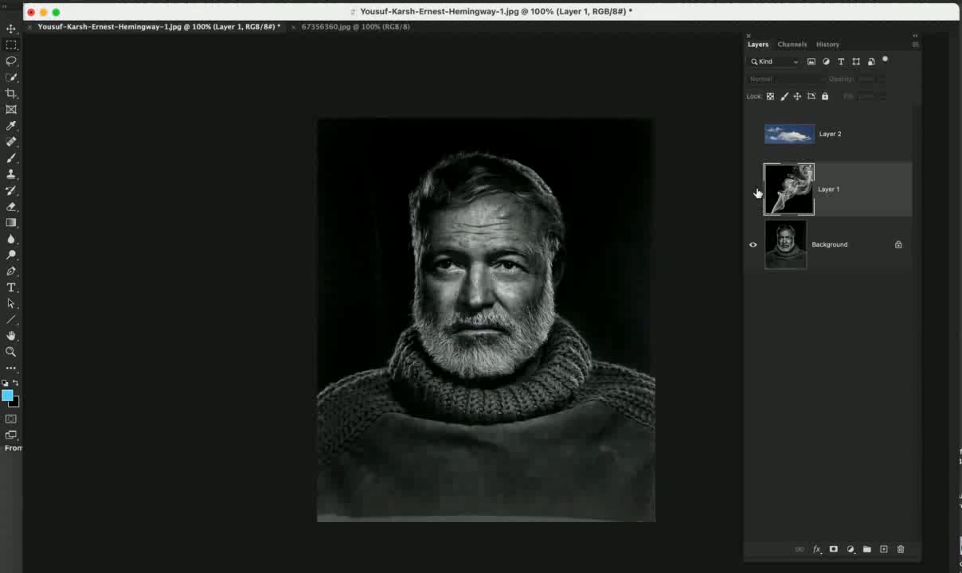
{"action": "left_click", "coordinate": [753, 190]}
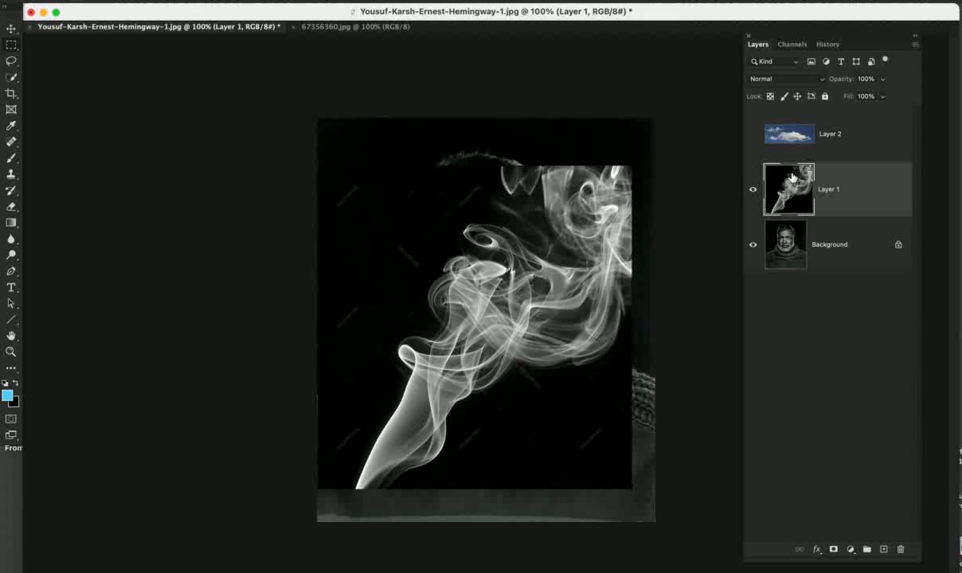
{"action": "left_click", "coordinate": [821, 81]}
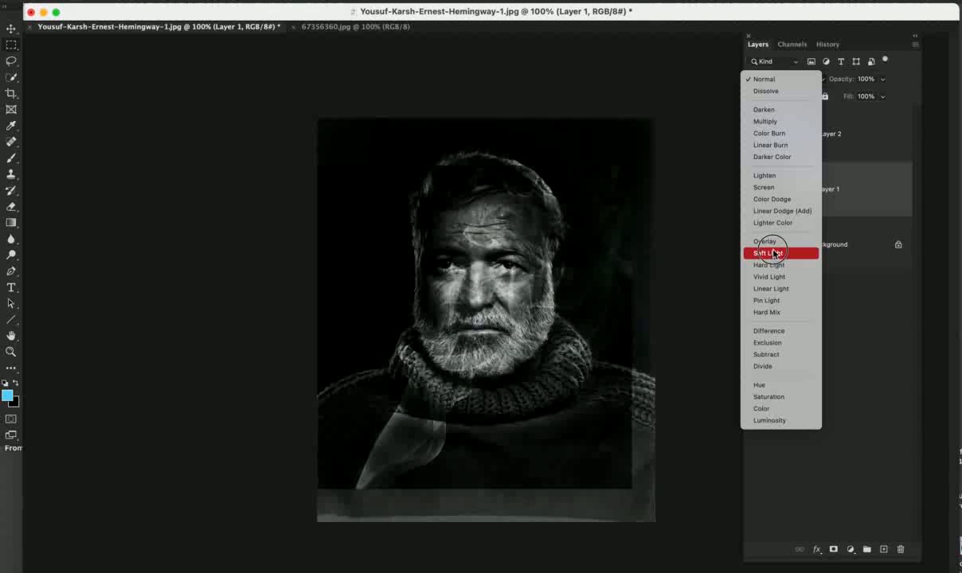
{"action": "left_click", "coordinate": [778, 183]}
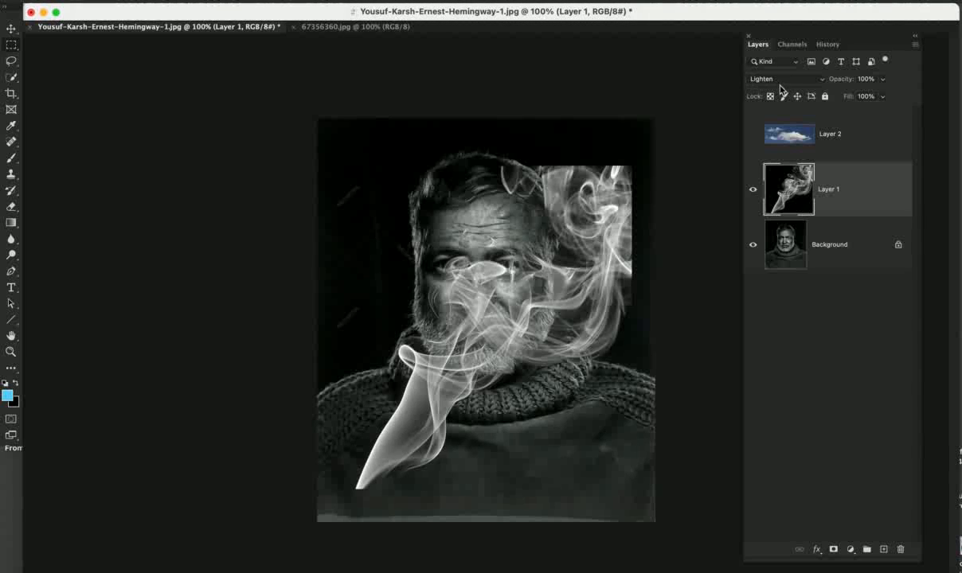
{"action": "mouse_move", "coordinate": [848, 85]}
{"action": "left_mouse_down"}
{"action": "mouse_move", "coordinate": [827, 85]}
{"action": "mouse_move", "coordinate": [860, 89]}
{"action": "left_mouse_up"}
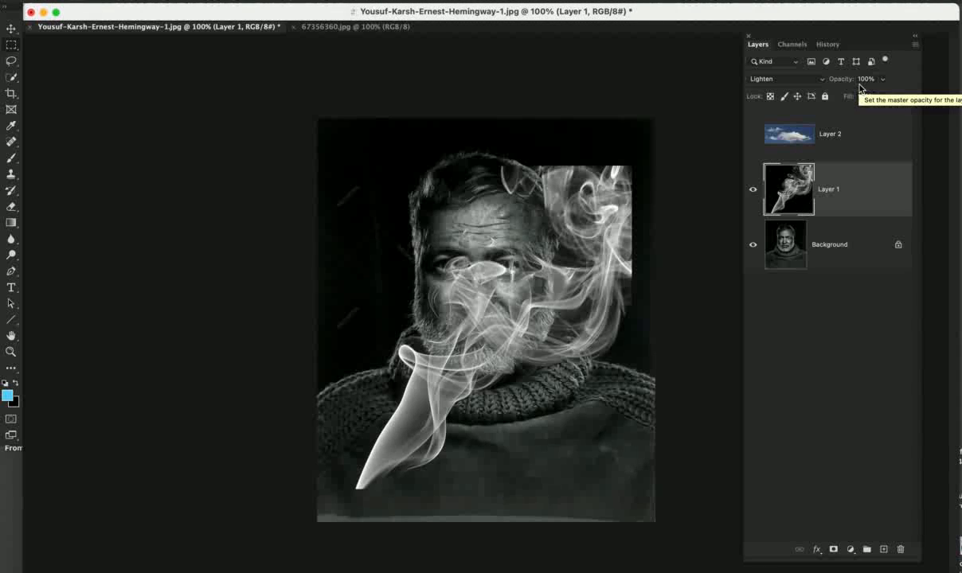
- Show the cloud layer (Layer 2), hide the smoke layer, and make the cloud layer active
{"action": "left_click", "coordinate": [756, 135]}
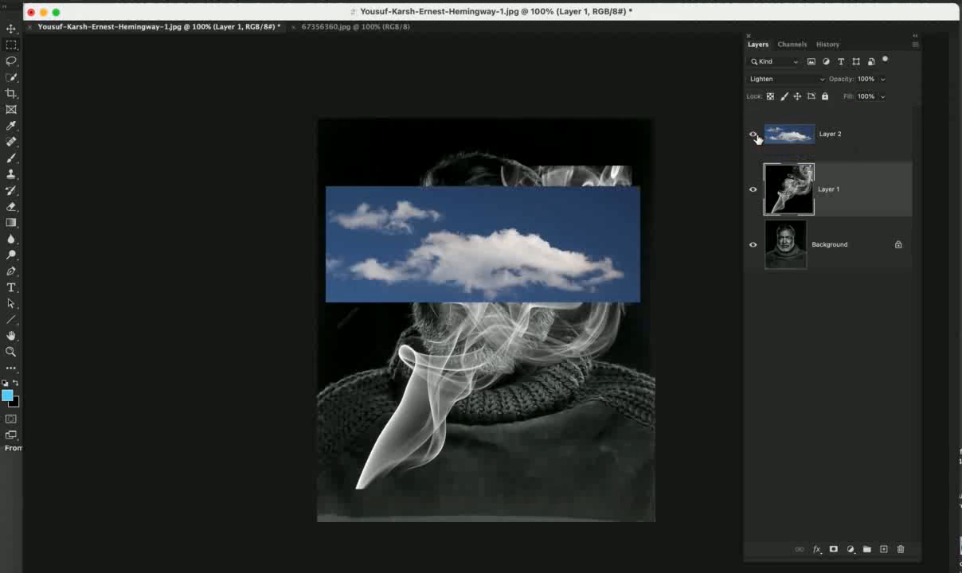
{"action": "left_click", "coordinate": [753, 195]}
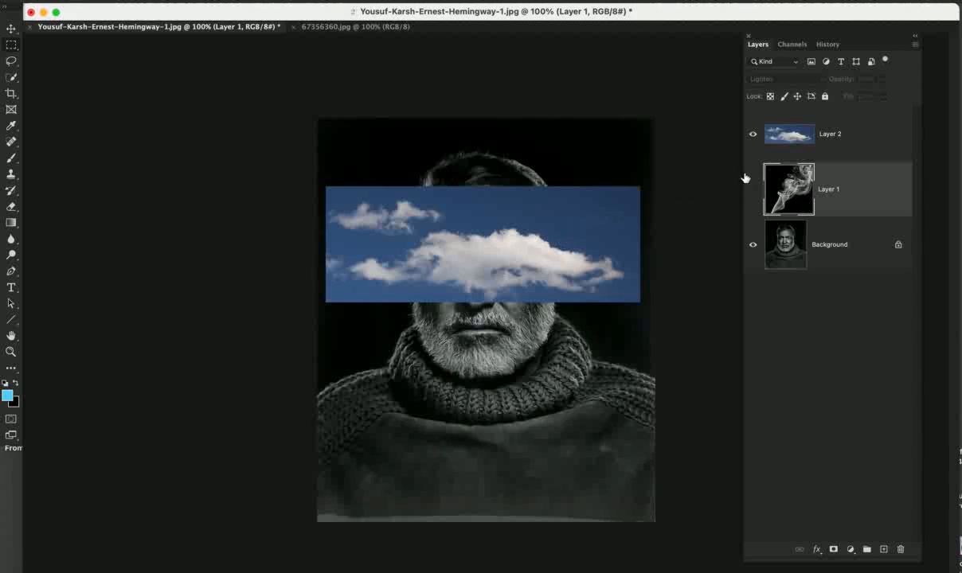
{"action": "left_click", "coordinate": [793, 137]}
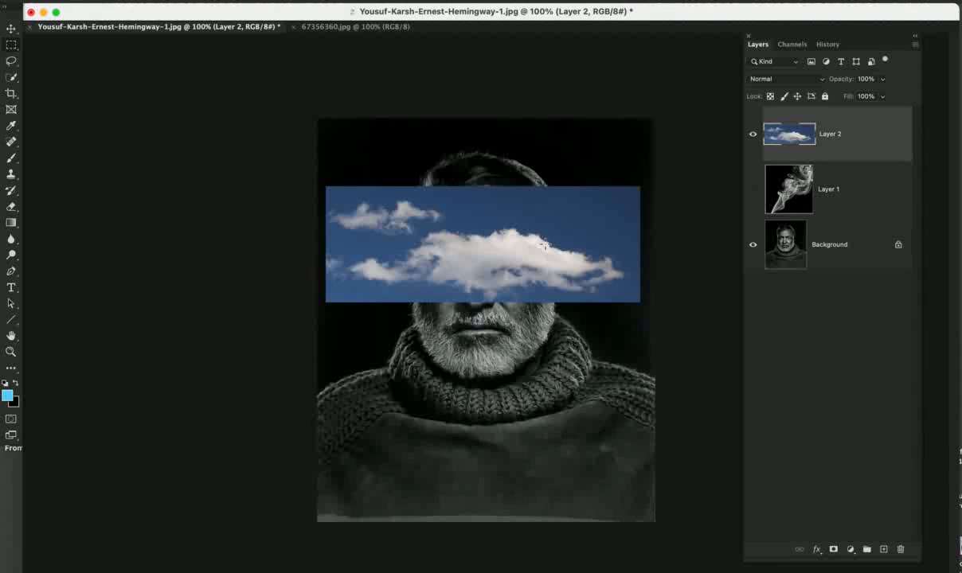
- Try the Lighten blend mode on the cloud layer and set it back to Normal
{"action": "left_click", "coordinate": [760, 79]}
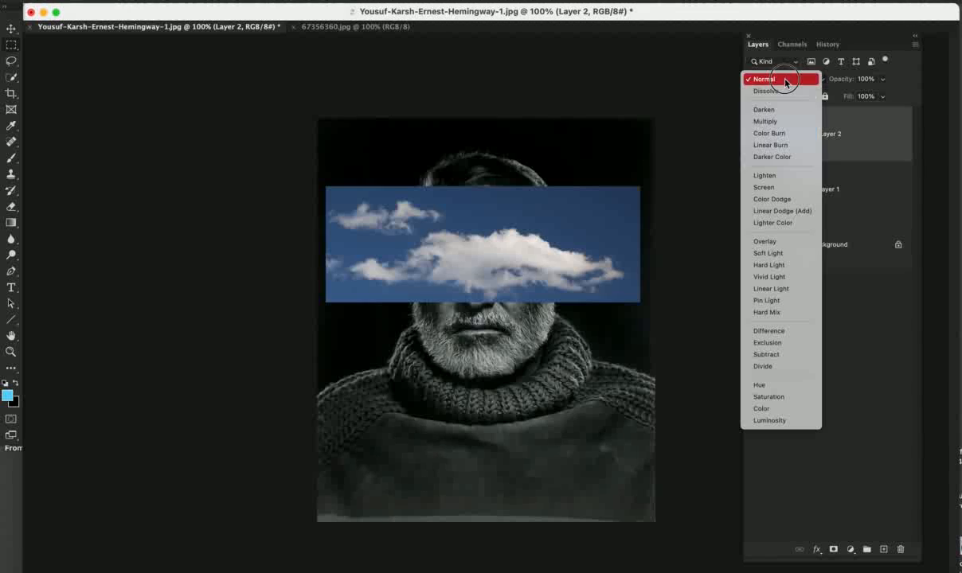
{"action": "left_click", "coordinate": [777, 176]}
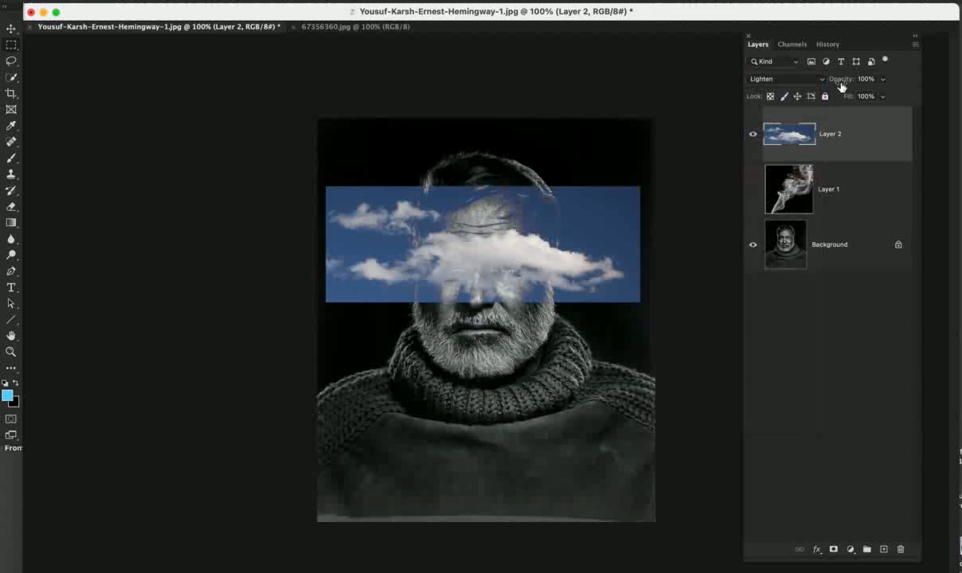
{"action": "left_click_drag", "start_coordinate": [844, 83], "coordinate": [868, 82]}
{"action": "left_click", "coordinate": [791, 82]}
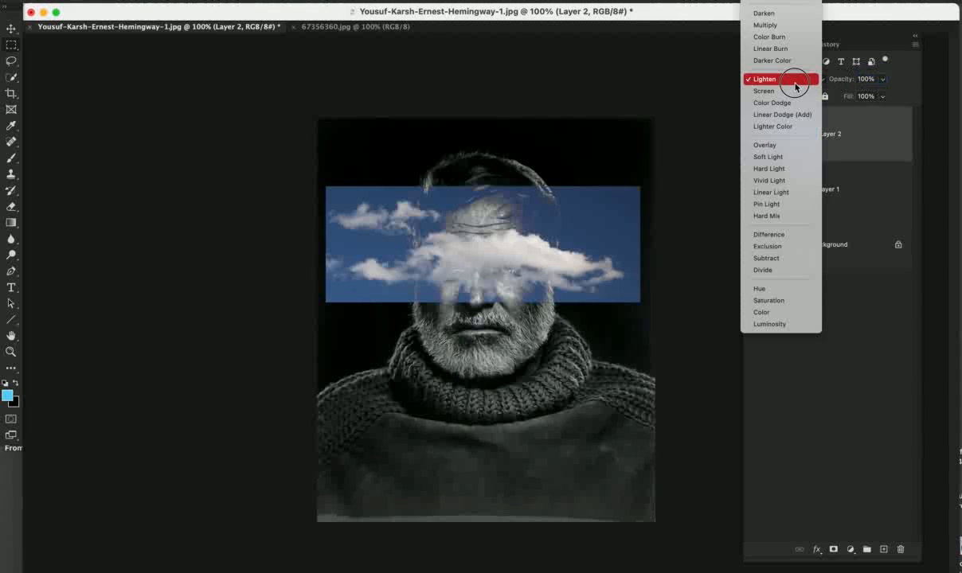
{"action": "left_click", "coordinate": [784, 0]}
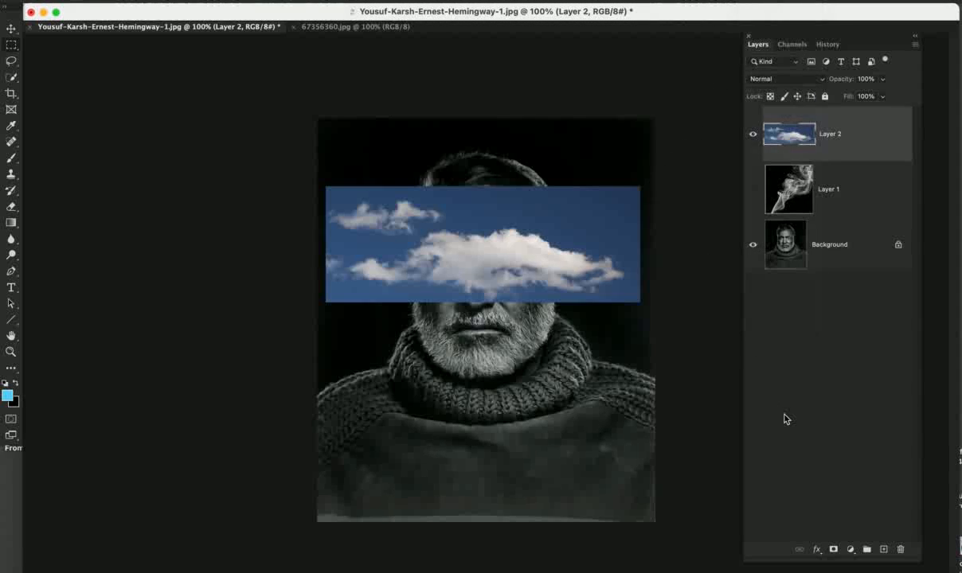
- Add a Curves adjustment above the clouds, darken the shadows with a point at input 28, output 8, and clip it to Layer 2
{"action": "left_click", "coordinate": [851, 551]}
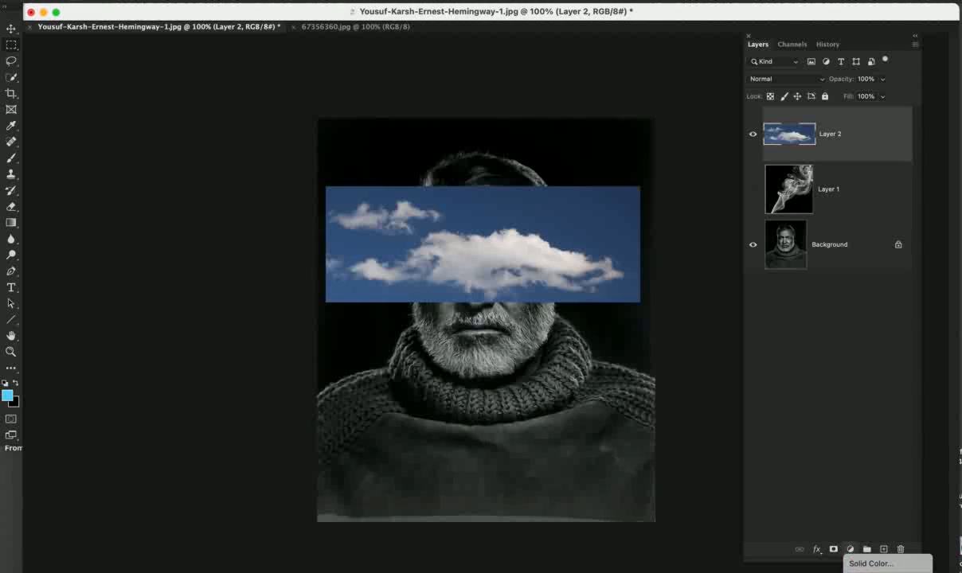
{"action": "left_click", "coordinate": [866, 538]}
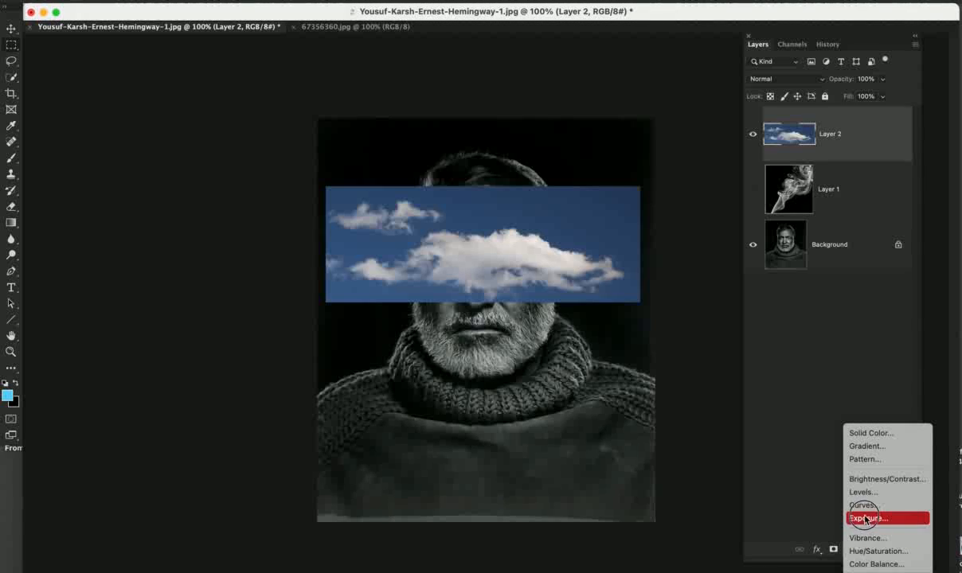
{"action": "left_click", "coordinate": [868, 506]}
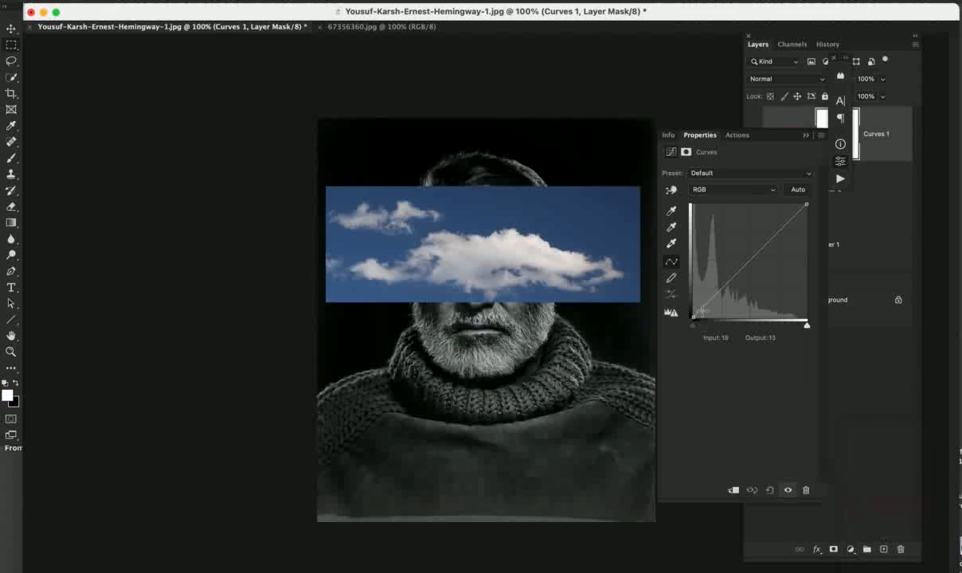
{"action": "left_click_drag", "start_coordinate": [693, 317], "coordinate": [706, 314]}
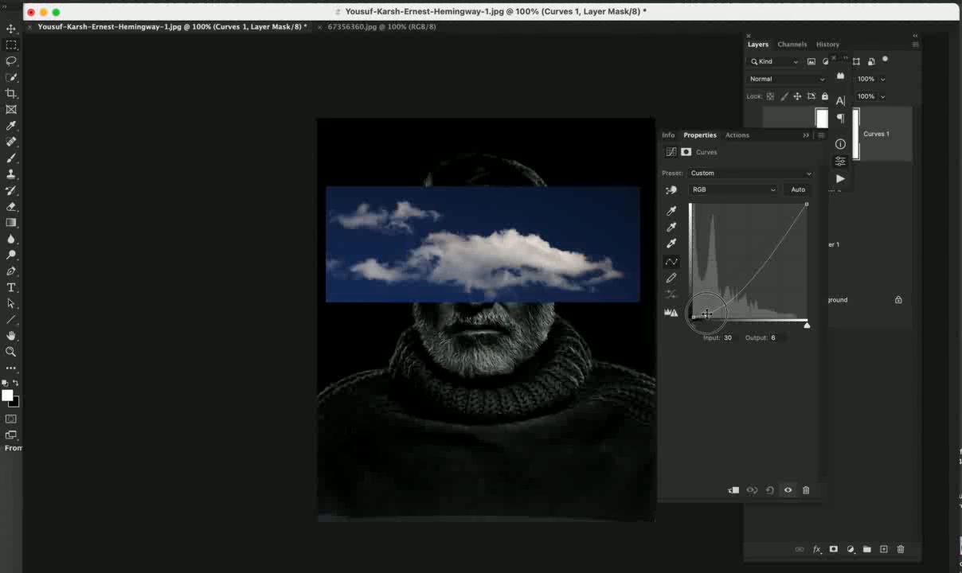
{"action": "left_click", "coordinate": [734, 489]}
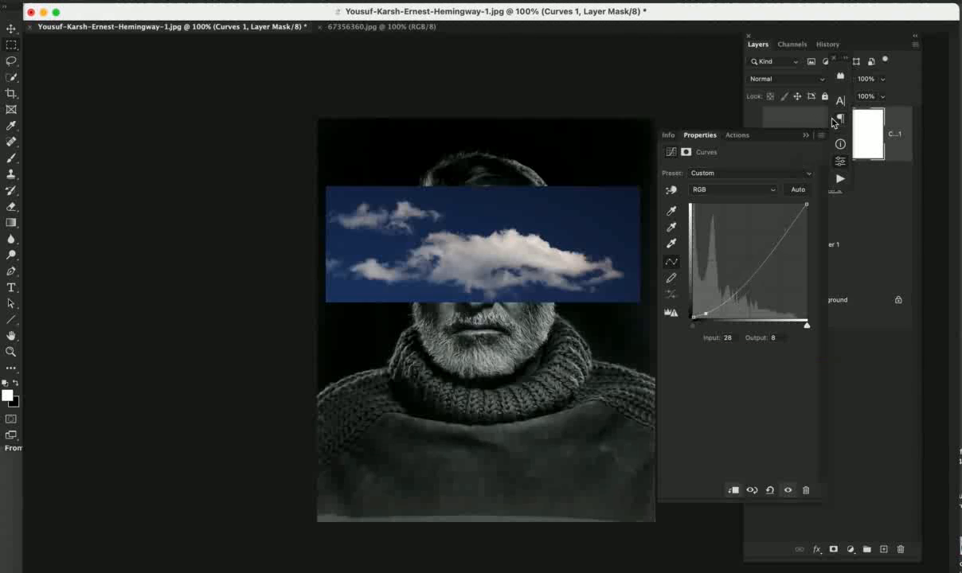
- Toggle the clipped Curves adjustment to compare the sky with and without it, and leave the adjustment hidden
{"action": "left_click", "coordinate": [867, 130]}
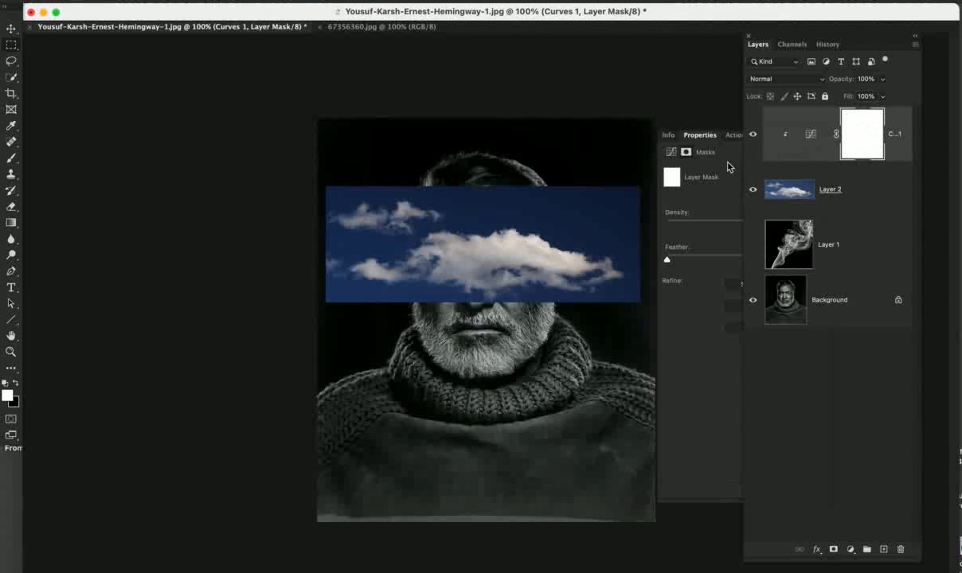
{"action": "left_click", "coordinate": [754, 135]}
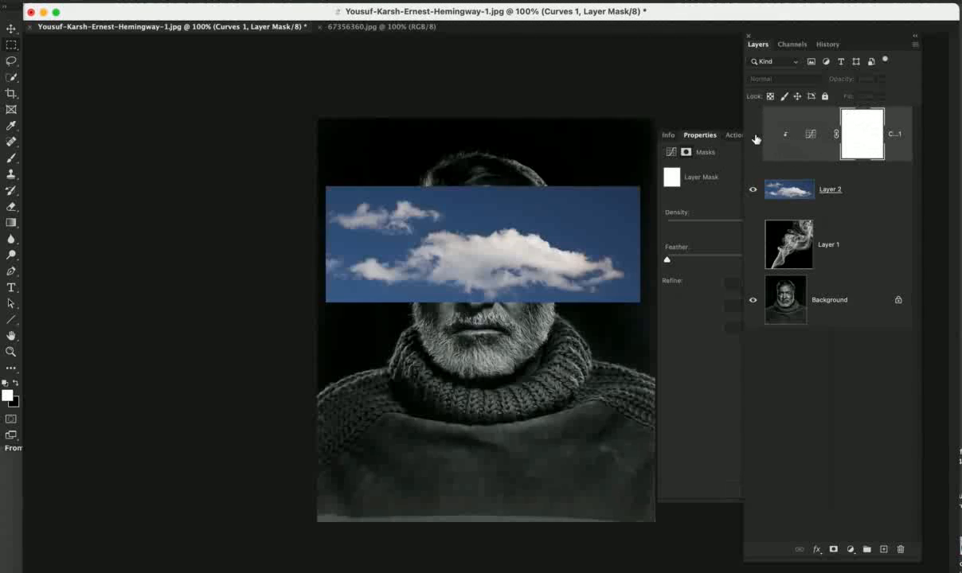
{"action": "left_click", "coordinate": [754, 135]}
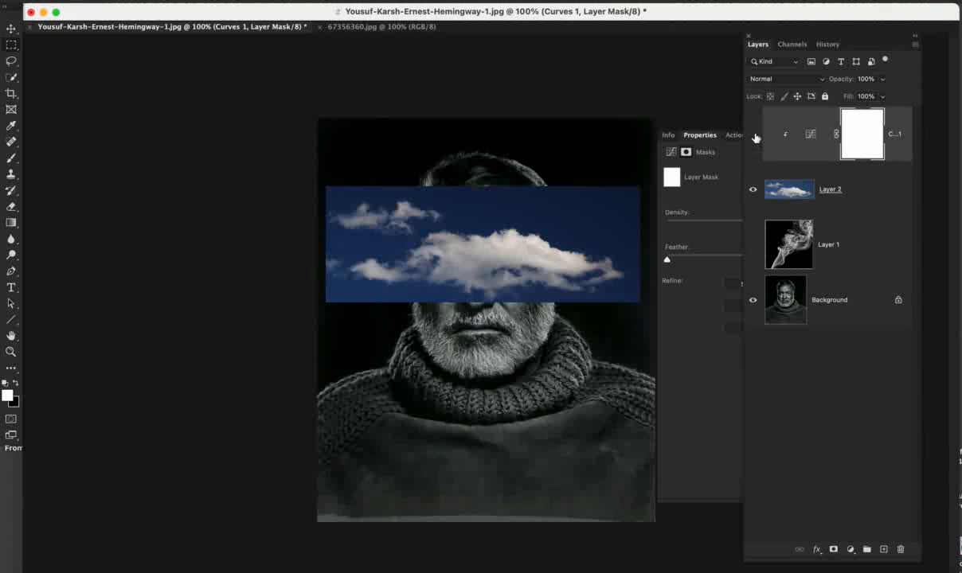
{"action": "left_click", "coordinate": [754, 136]}
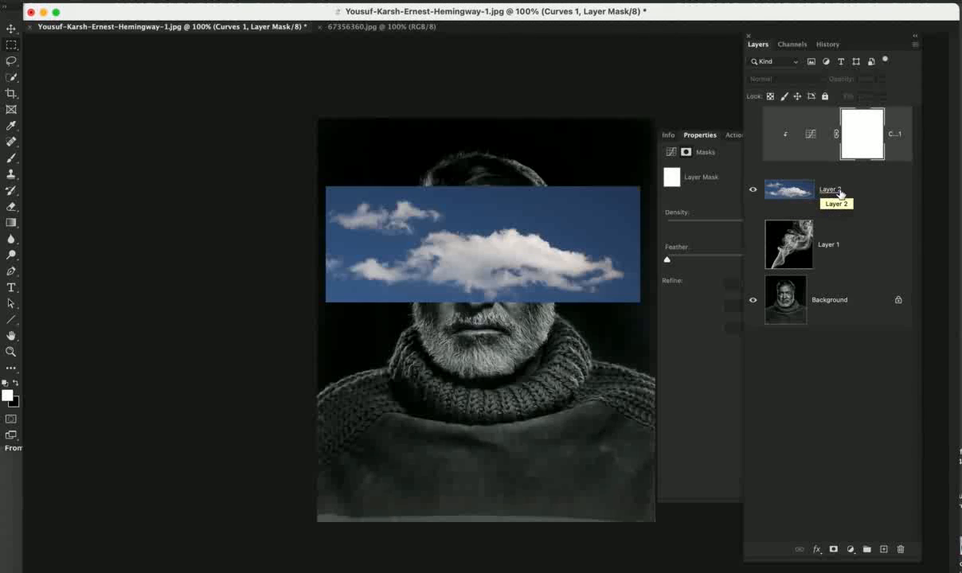
- Open the Layer Style blending options for the cloud layer and move the dialog off the portrait
{"action": "double_click", "coordinate": [801, 190]}
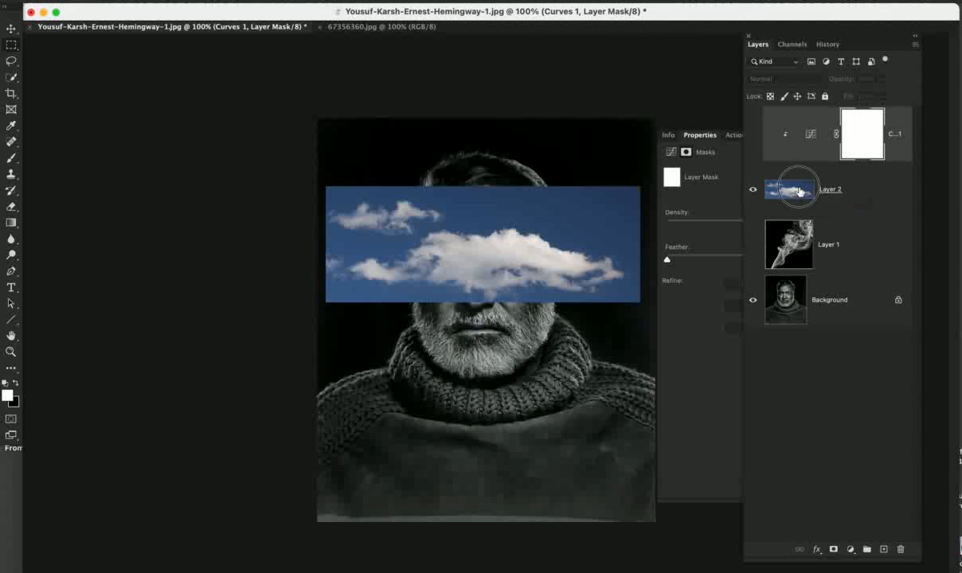
{"action": "left_click_drag", "start_coordinate": [874, 119], "coordinate": [619, 231]}
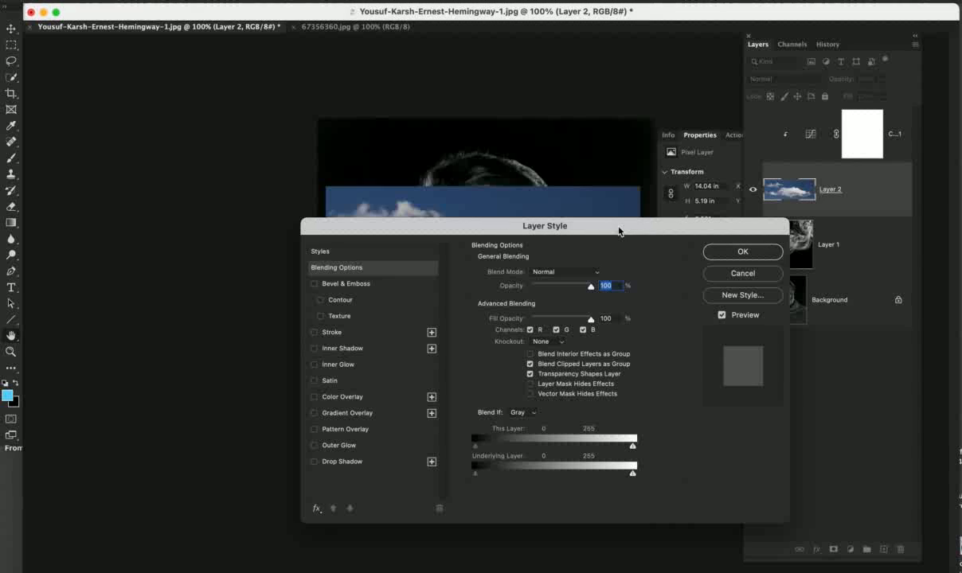
{"action": "left_click_drag", "start_coordinate": [619, 231], "coordinate": [882, 14]}
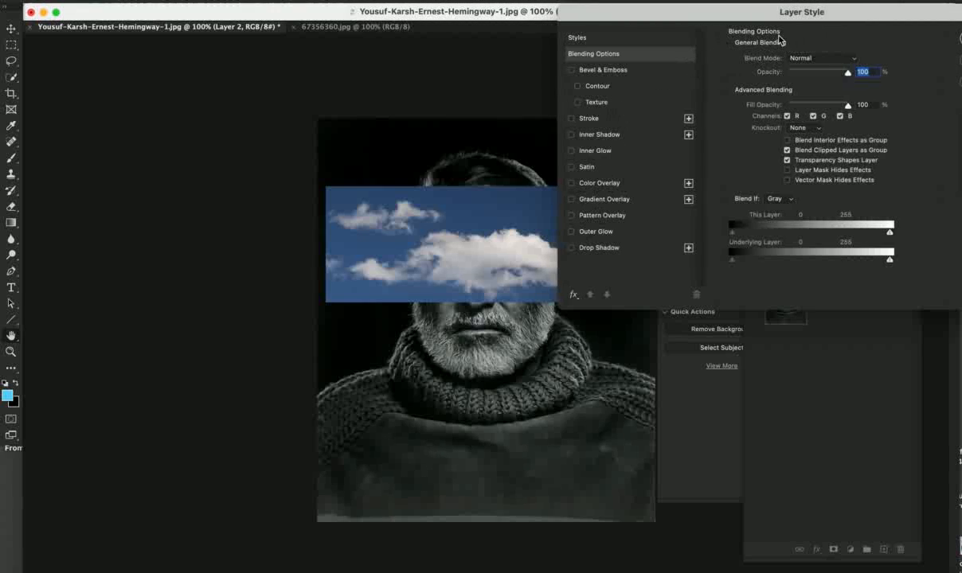
- Try Lighten blending and about 41% opacity on the cloud layer, and restore Normal blending at 100% opacity
{"action": "left_click", "coordinate": [842, 61]}
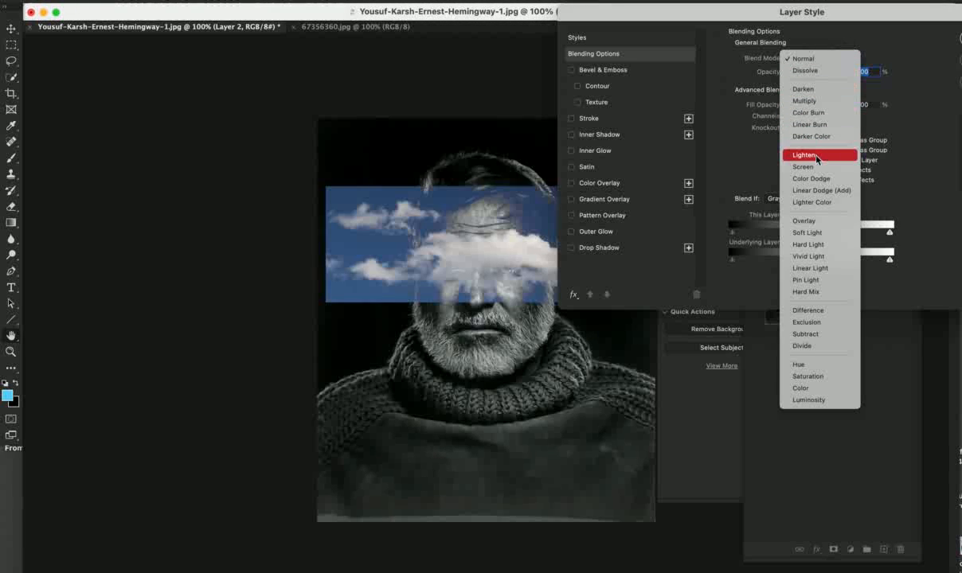
{"action": "left_click", "coordinate": [831, 36]}
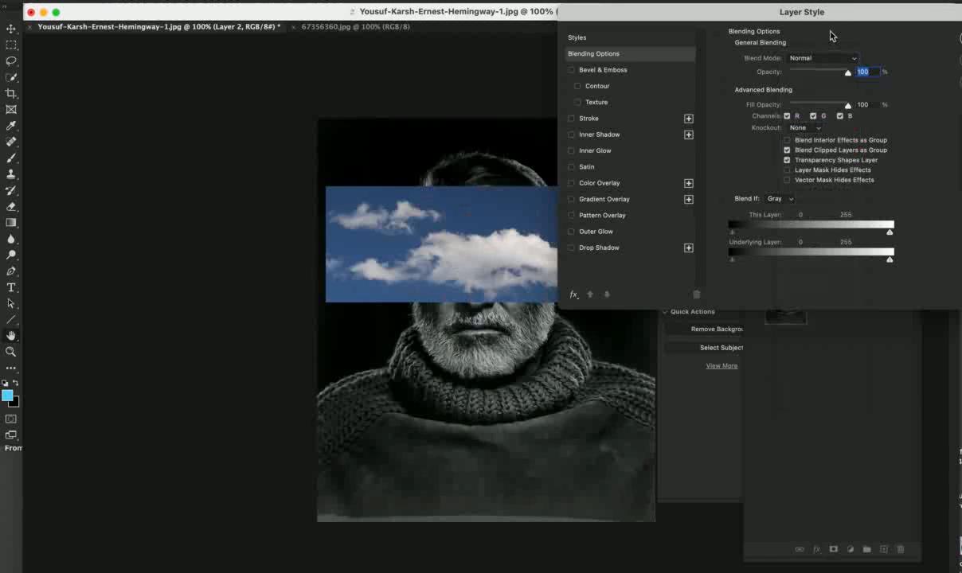
{"action": "left_click", "coordinate": [818, 74]}
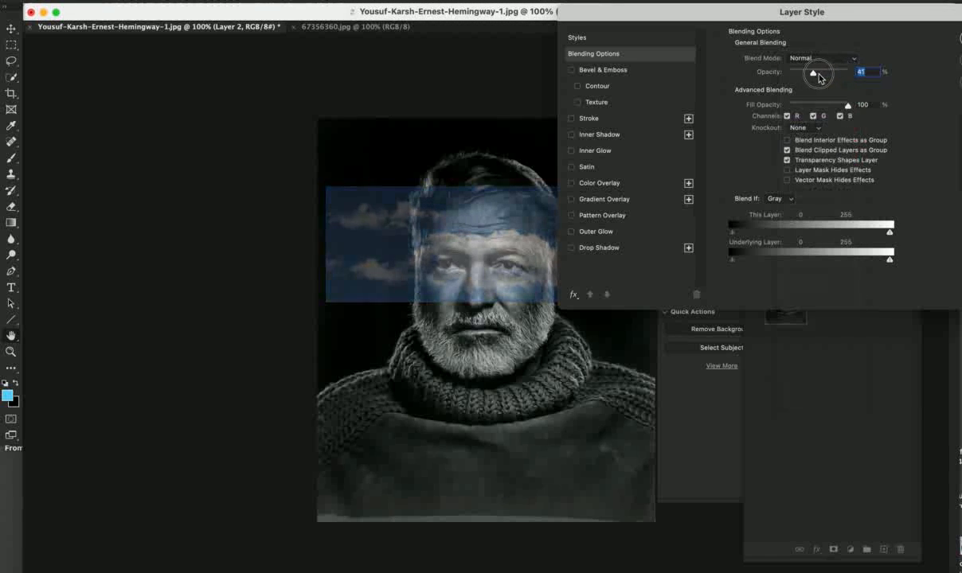
{"action": "left_click_drag", "start_coordinate": [818, 77], "coordinate": [853, 79]}
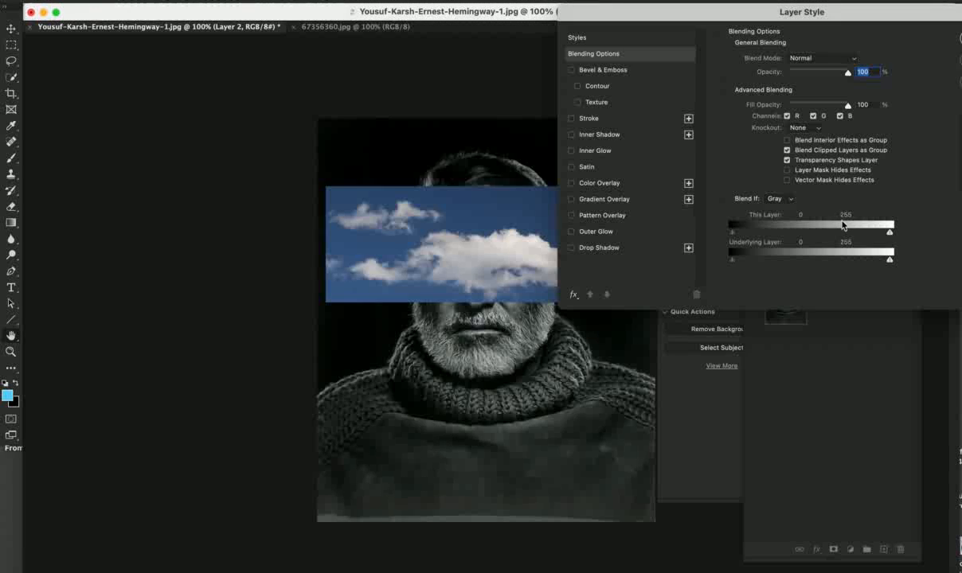
- Set the cloud layer's Blend If shadow range for This Layer to a split of 100 / 178, fading out the blue sky
{"action": "left_click", "coordinate": [889, 232]}
{"action": "mouse_move", "coordinate": [893, 235]}
{"action": "left_mouse_down"}
{"action": "mouse_move", "coordinate": [840, 236]}
{"action": "mouse_move", "coordinate": [899, 237]}
{"action": "left_mouse_up"}
{"action": "mouse_move", "coordinate": [890, 238]}
{"action": "left_mouse_down"}
{"action": "mouse_move", "coordinate": [788, 236]}
{"action": "mouse_move", "coordinate": [893, 236]}
{"action": "left_mouse_up"}
{"action": "left_click_drag", "start_coordinate": [731, 236], "coordinate": [795, 240]}
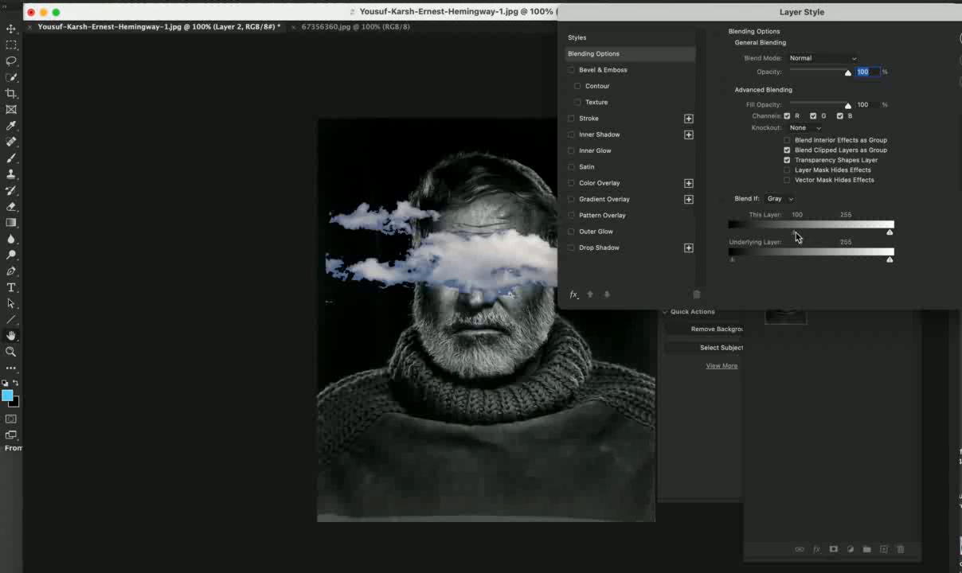
{"action": "left_click_drag", "start_coordinate": [797, 236], "coordinate": [831, 238]}
{"action": "left_click_drag", "start_coordinate": [837, 236], "coordinate": [843, 237]}
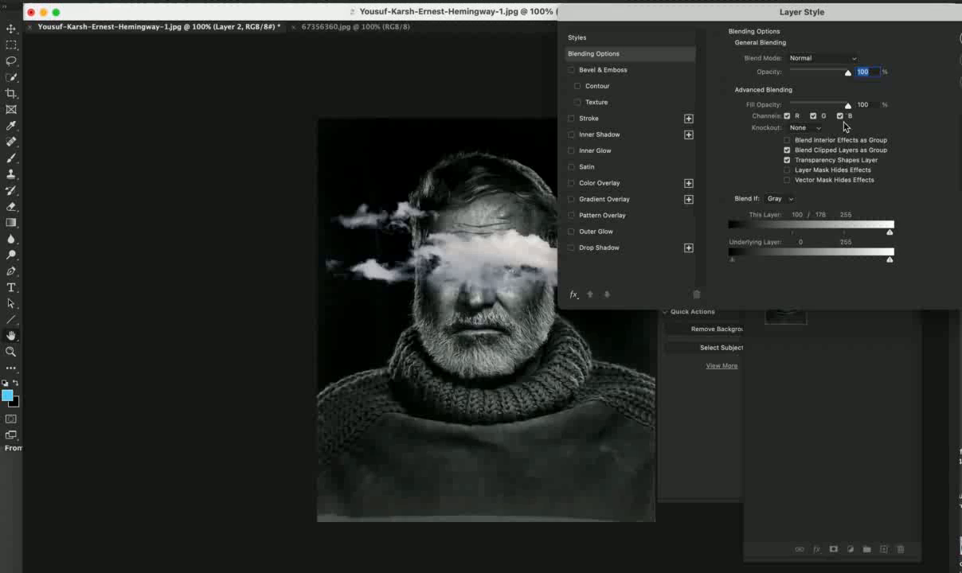
- Set the cloud layer's blend mode to Lighten in the blending options
{"action": "key", "text": "Tab"}
{"action": "left_click_drag", "start_coordinate": [851, 74], "coordinate": [854, 74]}
{"action": "left_click", "coordinate": [844, 61]}
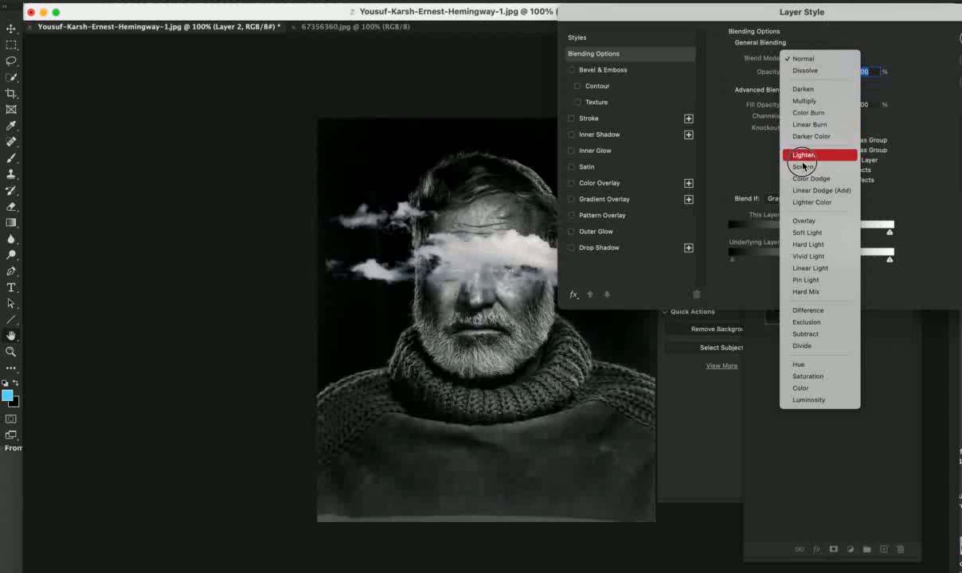
{"action": "left_click", "coordinate": [804, 3]}
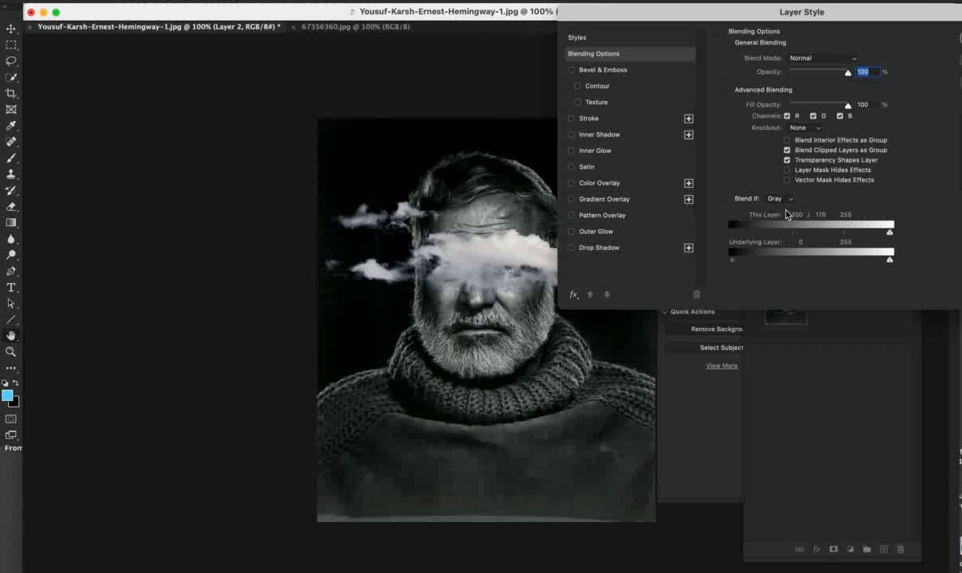
{"action": "left_click", "coordinate": [833, 60]}
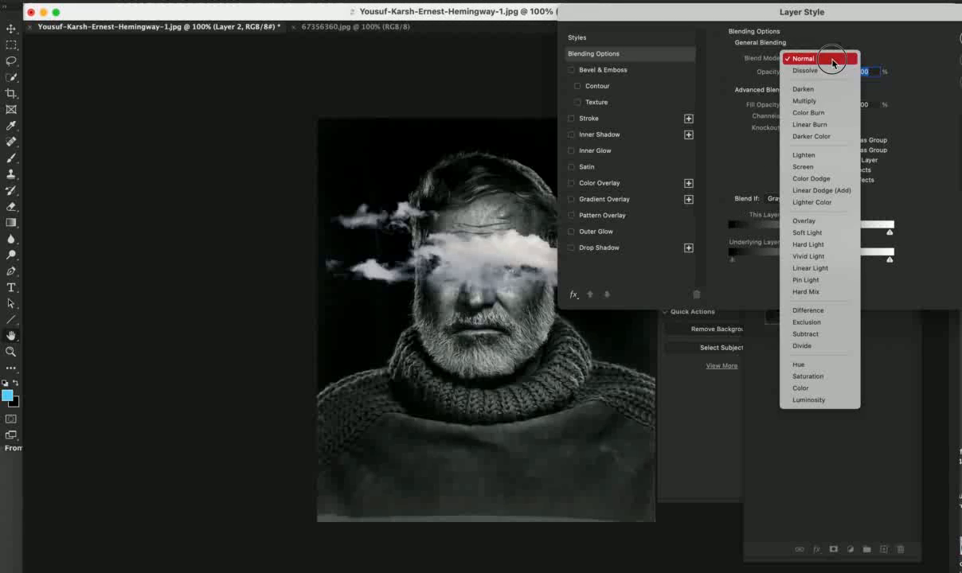
{"action": "left_click", "coordinate": [810, 158]}
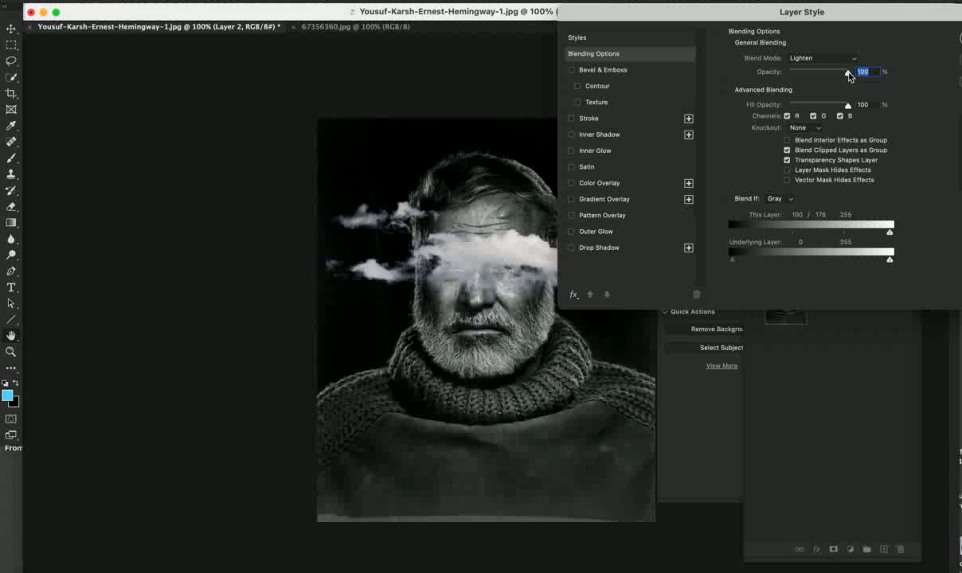
- Try 77% opacity and other blend modes on the clouds, and apply the blending options with Lighten at 100% opacity
{"action": "left_click_drag", "start_coordinate": [849, 75], "coordinate": [836, 76]}
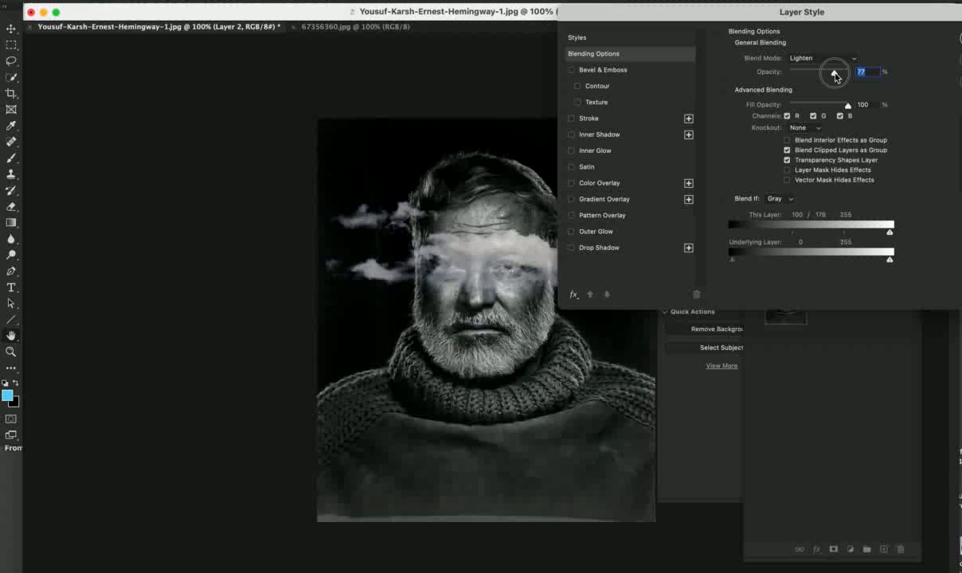
{"action": "left_click_drag", "start_coordinate": [835, 76], "coordinate": [851, 73]}
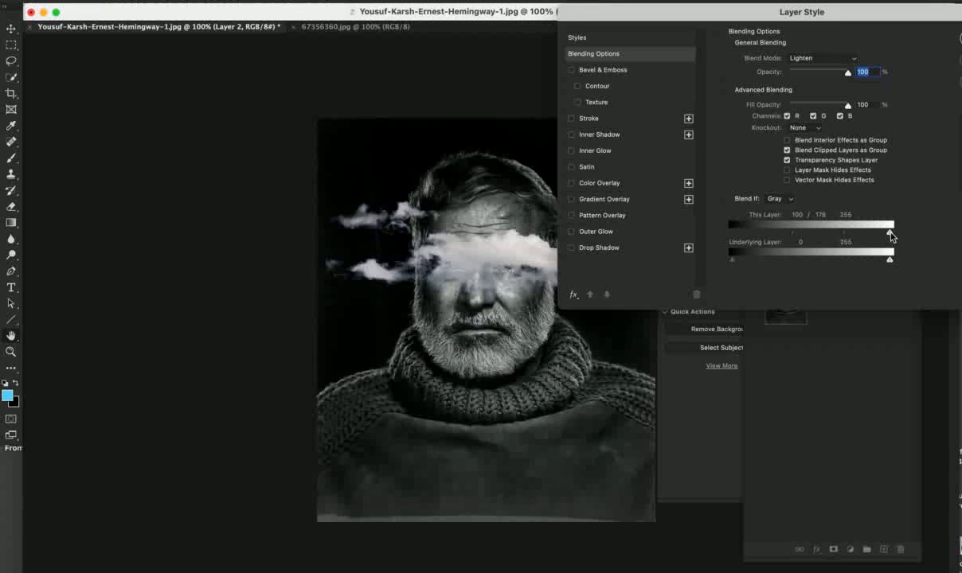
{"action": "left_click", "coordinate": [809, 60]}
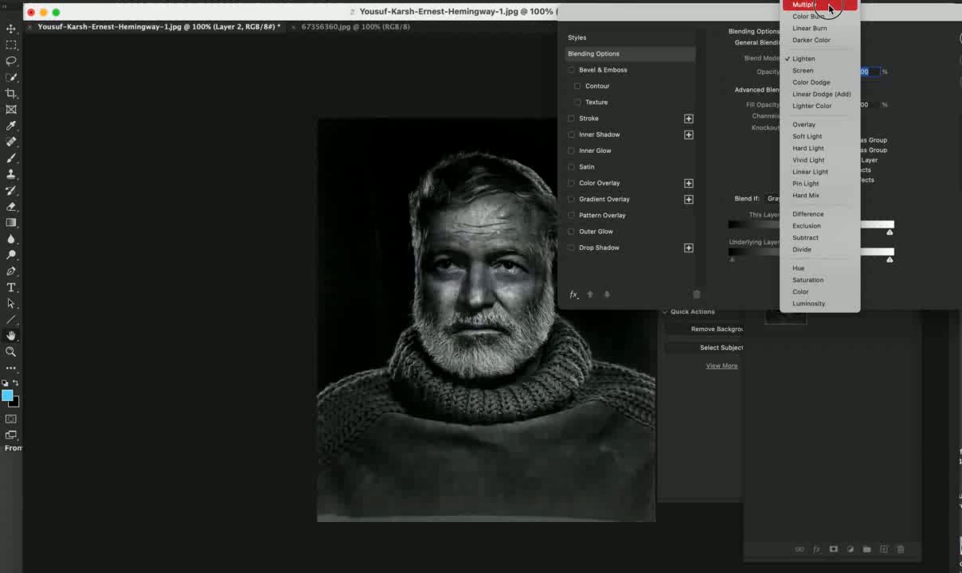
{"action": "left_click", "coordinate": [803, 59]}
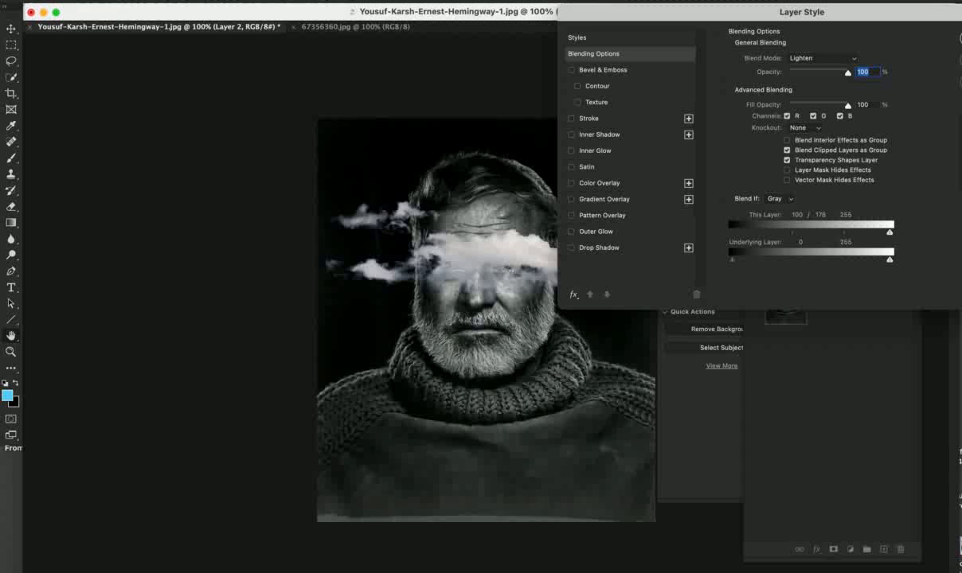
{"action": "key", "text": "Return"}
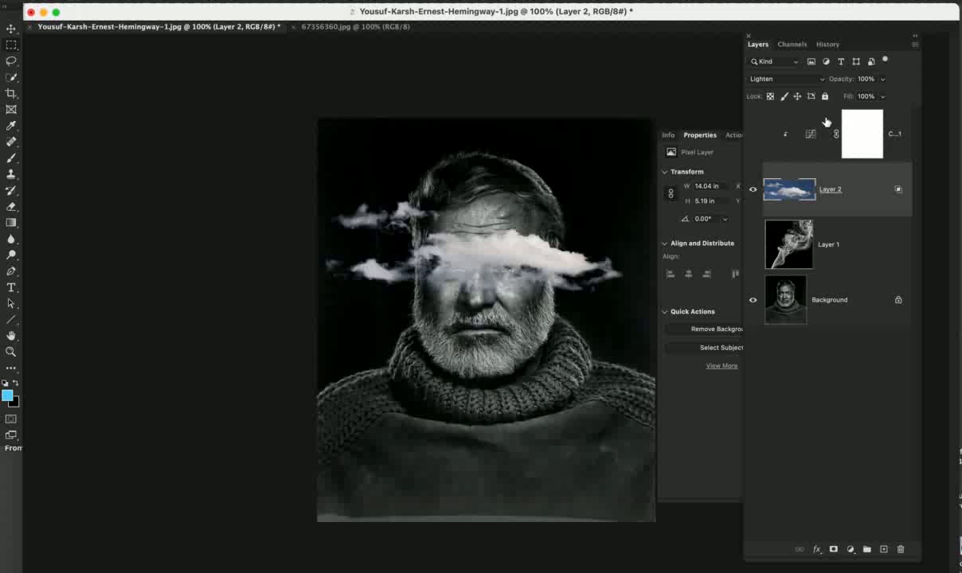
- Add a layer mask to Layer 2 and choose the Brush tool with black as the foreground colour
{"action": "left_click_drag", "start_coordinate": [851, 80], "coordinate": [870, 88]}
{"action": "left_click", "coordinate": [833, 550]}
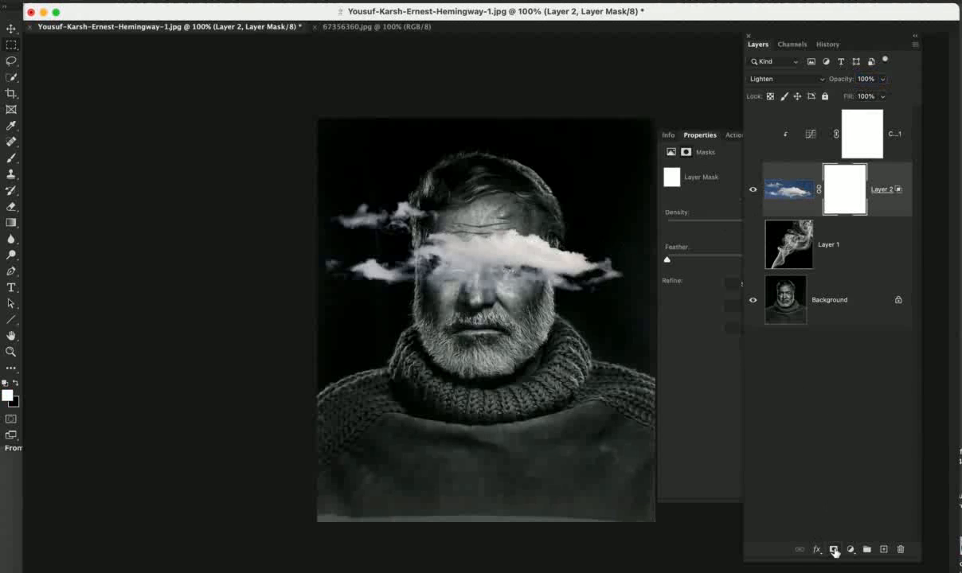
{"action": "left_click", "coordinate": [16, 161]}
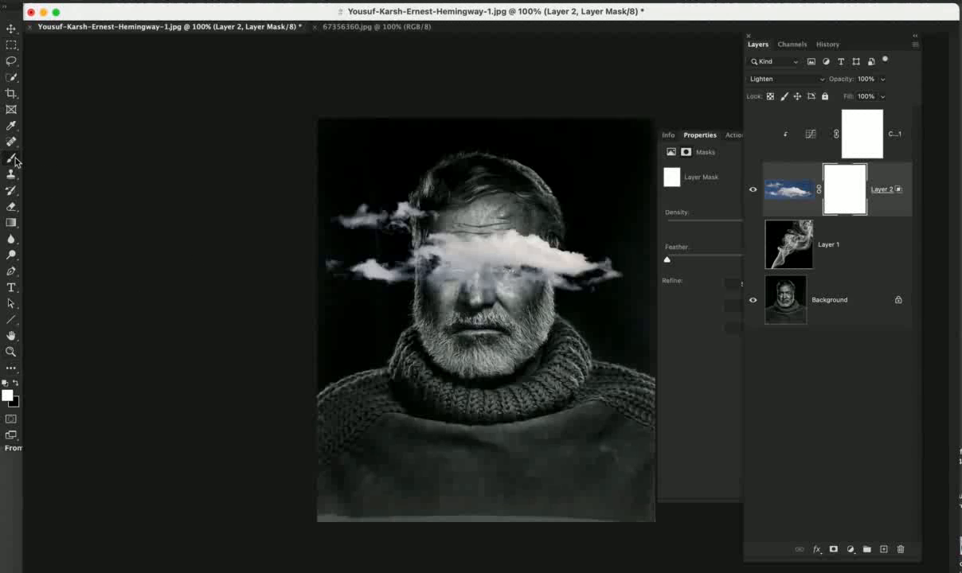
{"action": "left_click", "coordinate": [15, 384]}
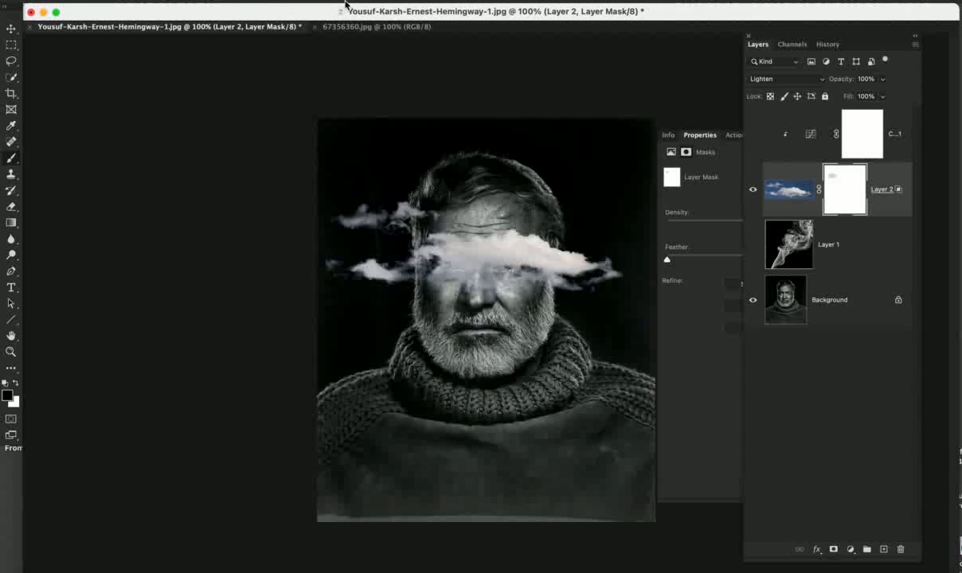
- Paint black on the mask over the small upper-left cloud and the far-right cloud tip, and lower Layer 2's opacity to 88%
{"action": "mouse_move", "coordinate": [378, 201]}
{"action": "left_mouse_down"}
{"action": "mouse_move", "coordinate": [354, 209]}
{"action": "mouse_move", "coordinate": [359, 228]}
{"action": "mouse_move", "coordinate": [428, 212]}
{"action": "mouse_move", "coordinate": [387, 214]}
{"action": "mouse_move", "coordinate": [331, 240]}
{"action": "mouse_move", "coordinate": [327, 263]}
{"action": "mouse_move", "coordinate": [371, 201]}
{"action": "left_mouse_up"}
{"action": "key", "text": "]"}
{"action": "key", "text": "]"}
{"action": "key", "text": "]"}
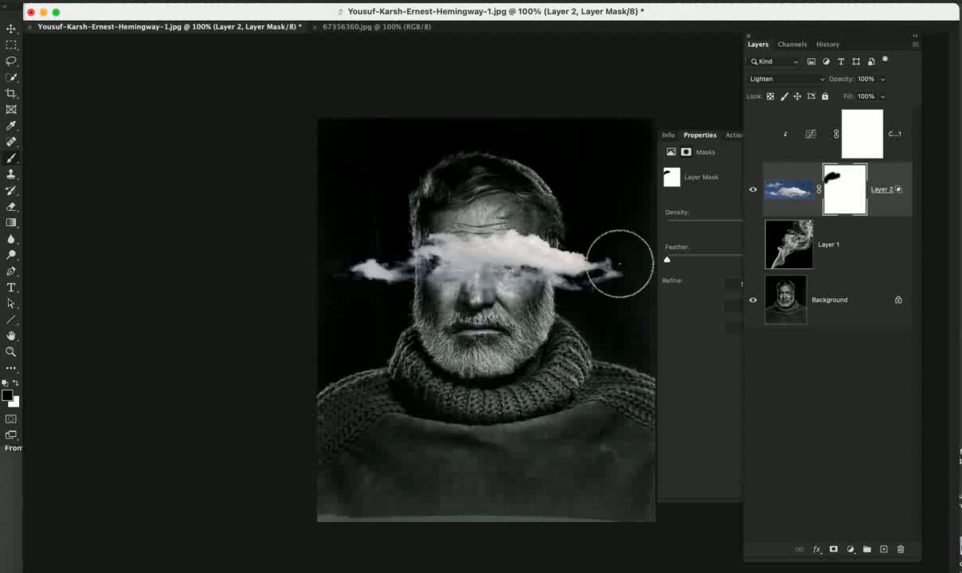
{"action": "key", "text": "["}
{"action": "key", "text": "["}
{"action": "key", "text": "["}
{"action": "left_click_drag", "start_coordinate": [638, 272], "coordinate": [618, 289]}
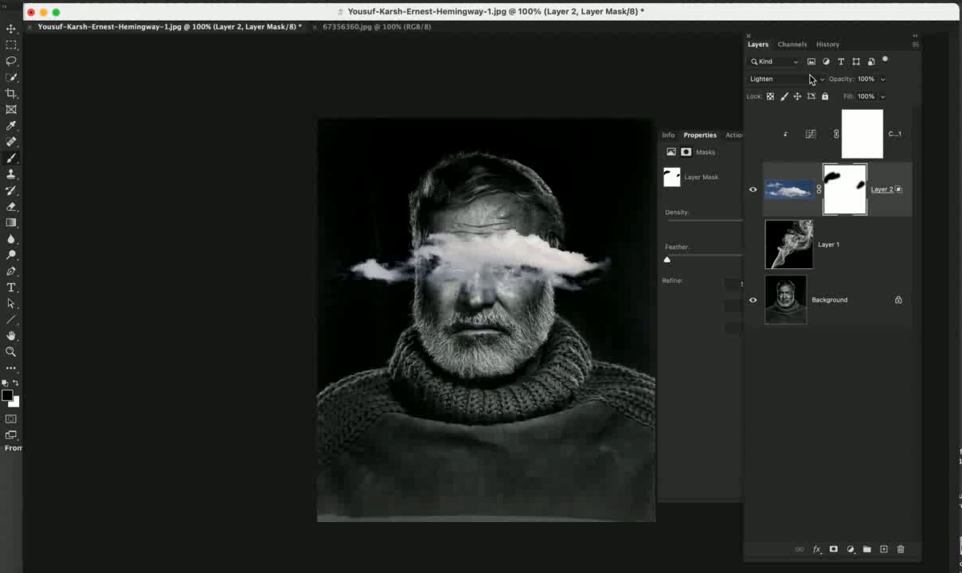
{"action": "left_click_drag", "start_coordinate": [843, 85], "coordinate": [836, 84]}
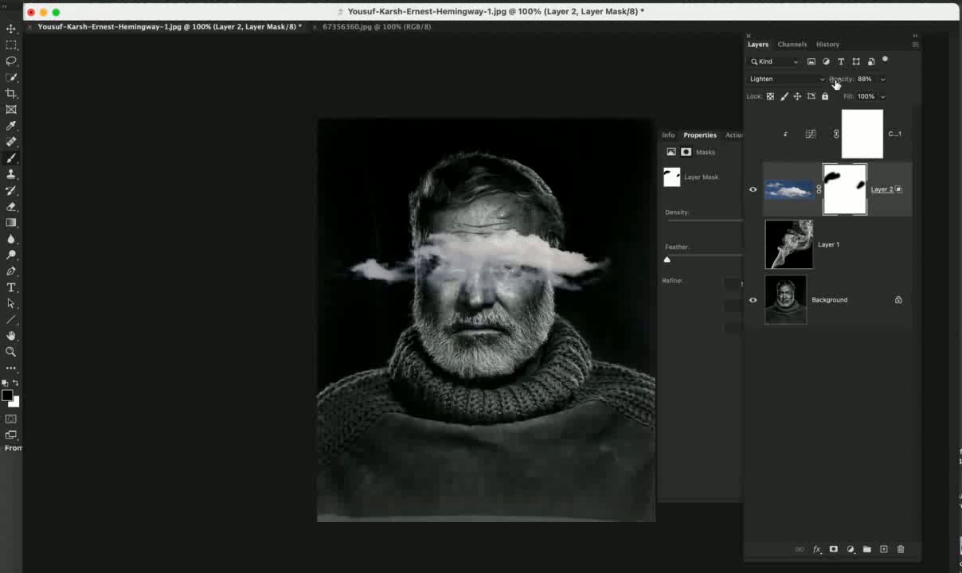